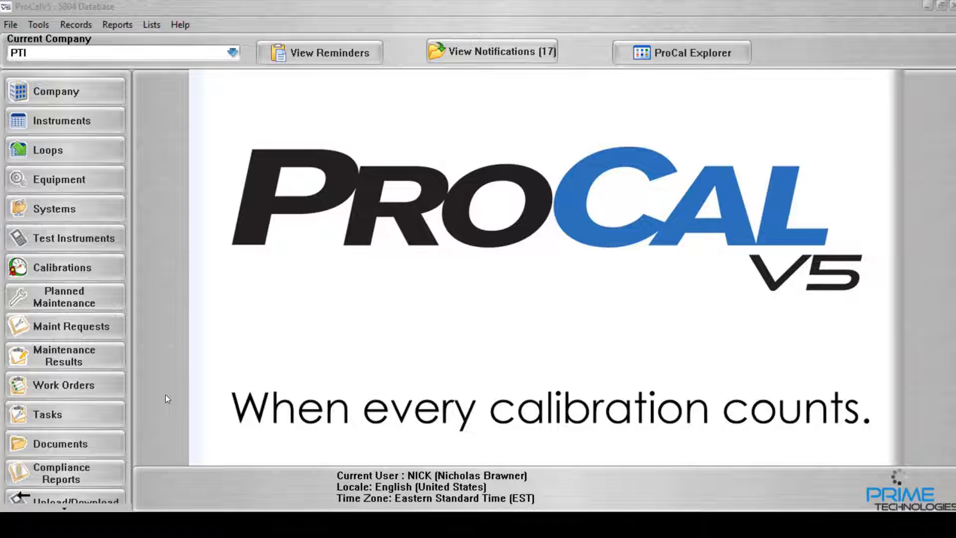
Step: Open the approval policies list and create a new policy named "Item Approval Policy"
{"action": "left_click", "coordinate": [152, 24]}
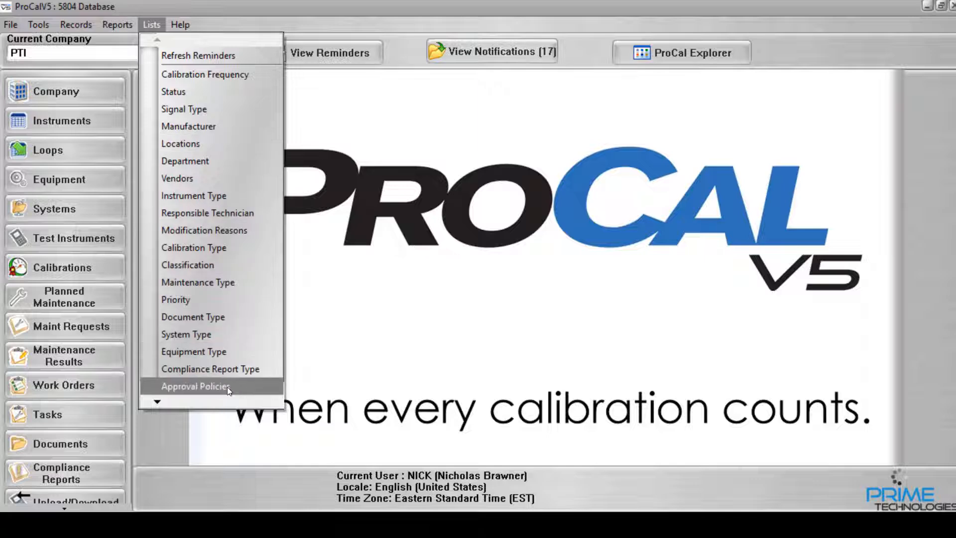
{"action": "left_click", "coordinate": [227, 386]}
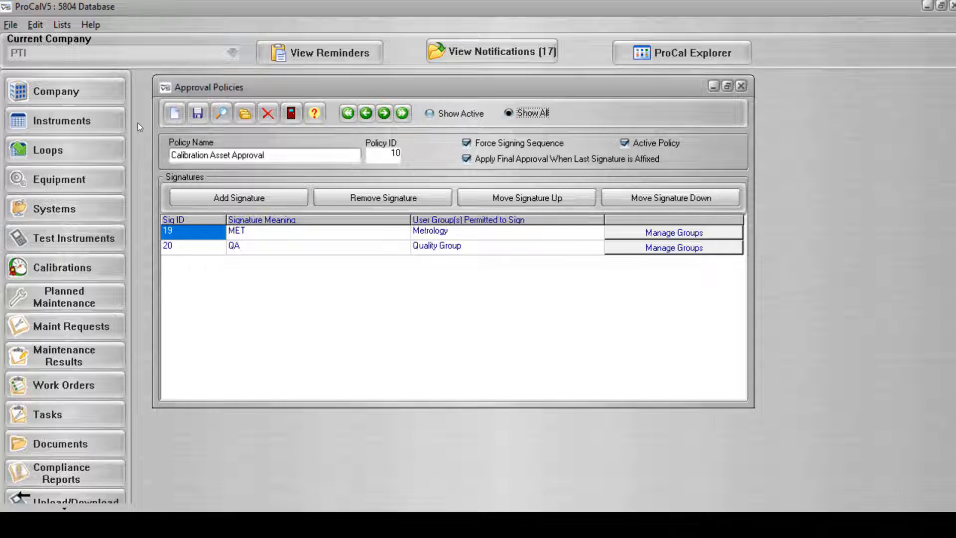
{"action": "left_click", "coordinate": [168, 113]}
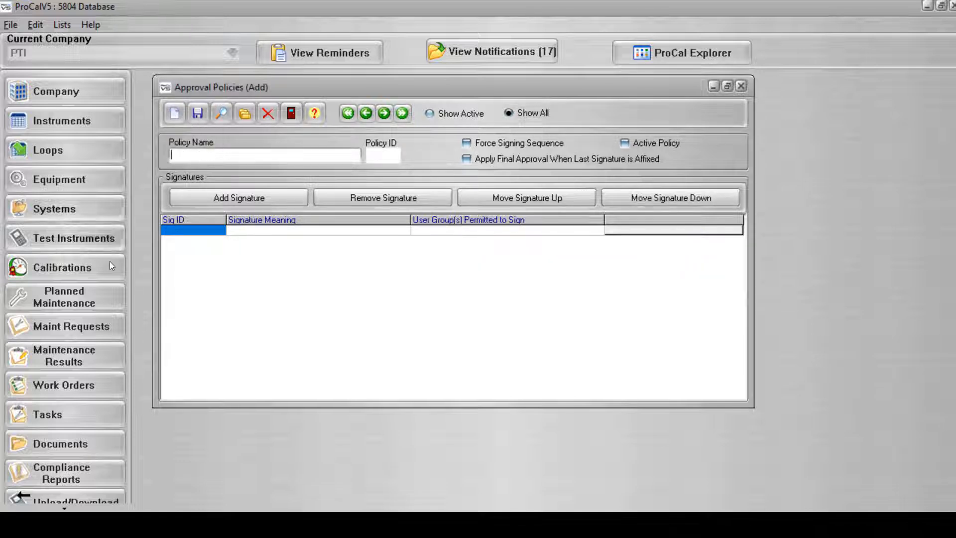
{"action": "type", "text": "Item "}
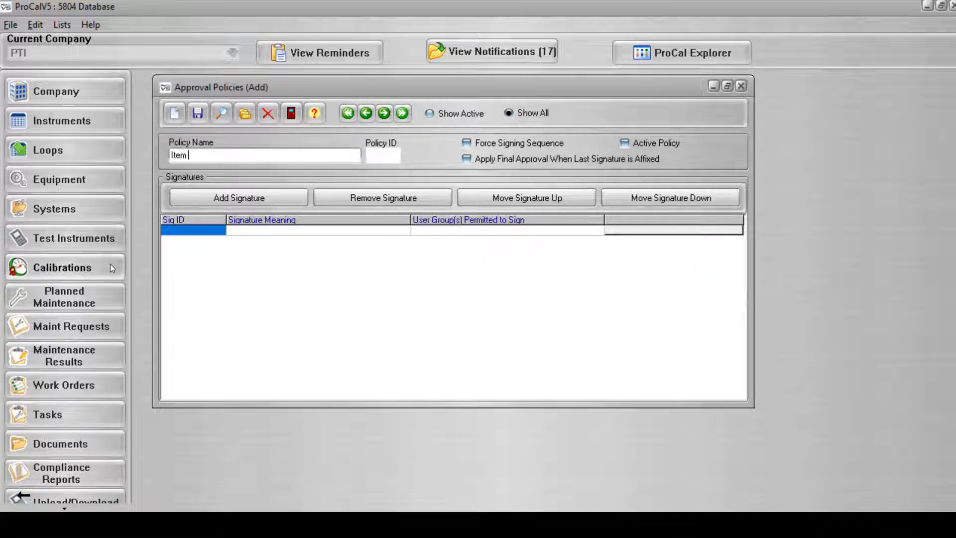
{"action": "type", "text": "Approval Policy"}
Step: Add a signature with the meaning "Signature #1" and allow the Metrology group to sign it
{"action": "left_click", "coordinate": [196, 200]}
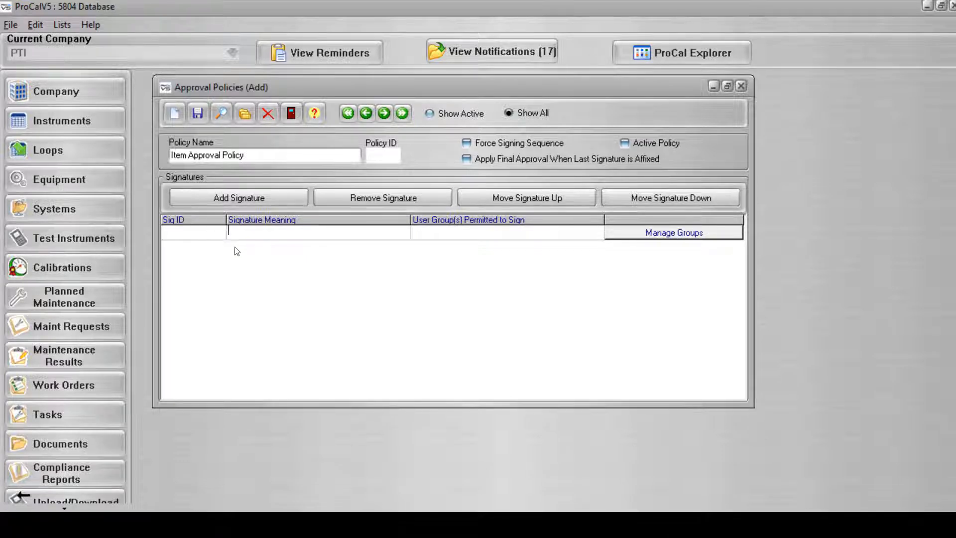
{"action": "type", "text": "Signature #1"}
{"action": "left_click", "coordinate": [640, 238]}
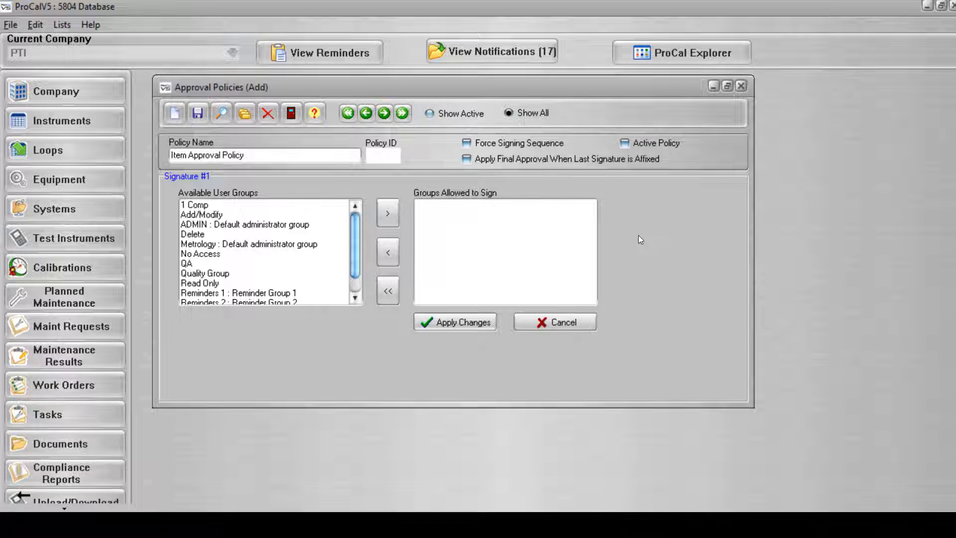
{"action": "left_click", "coordinate": [264, 245]}
{"action": "left_click", "coordinate": [388, 214]}
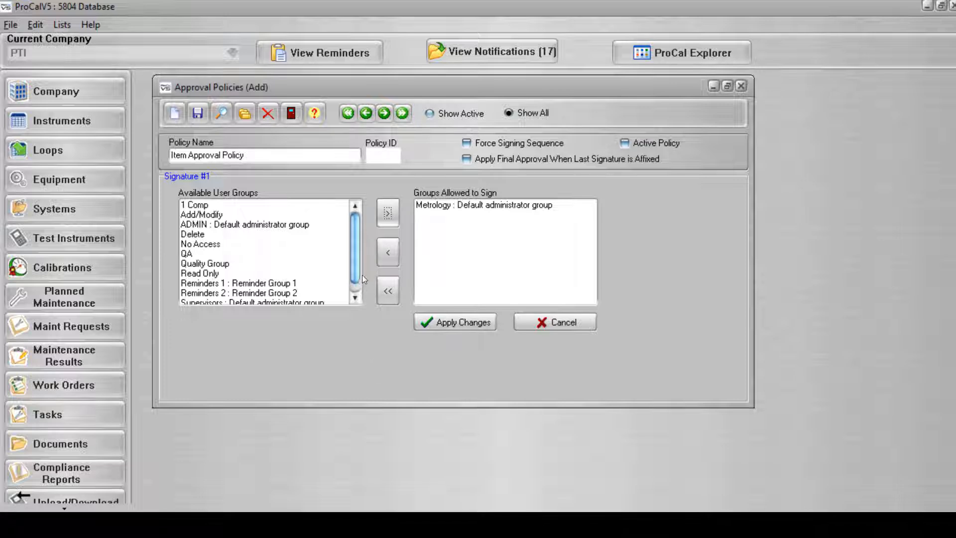
Step: Add the ADMIN group to those allowed to sign Signature #1, and remove it again
{"action": "left_click_drag", "start_coordinate": [357, 261], "coordinate": [357, 277]}
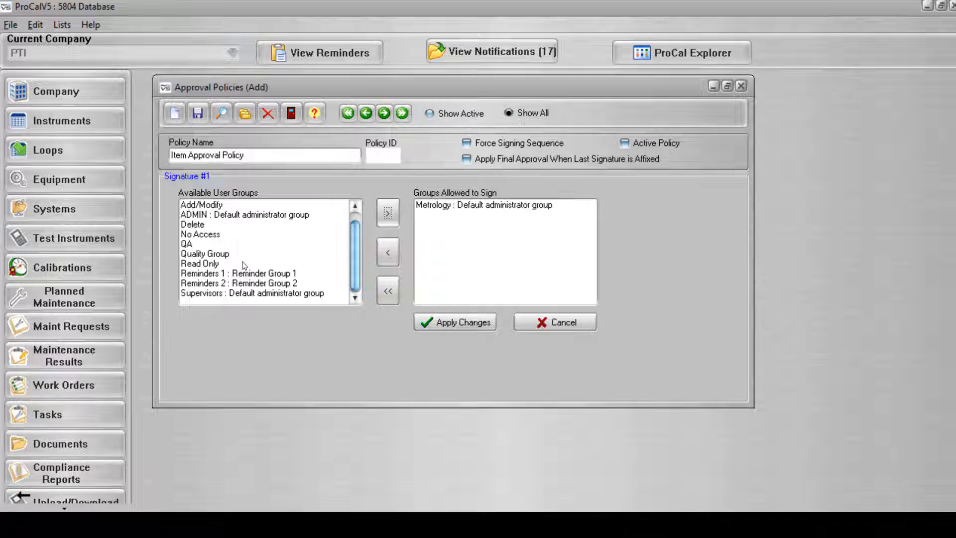
{"action": "left_click", "coordinate": [203, 215]}
{"action": "left_click", "coordinate": [387, 213]}
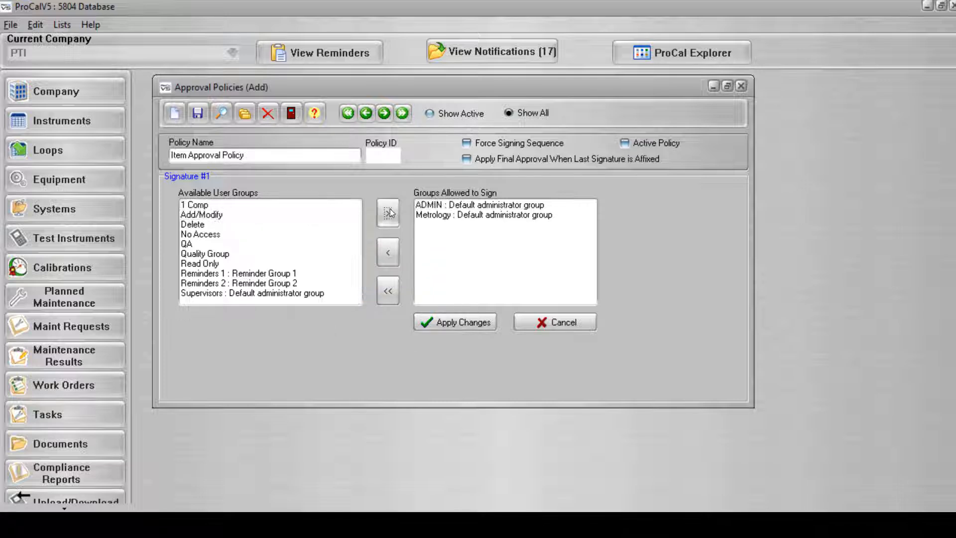
{"action": "left_click", "coordinate": [426, 205]}
{"action": "left_click", "coordinate": [388, 252]}
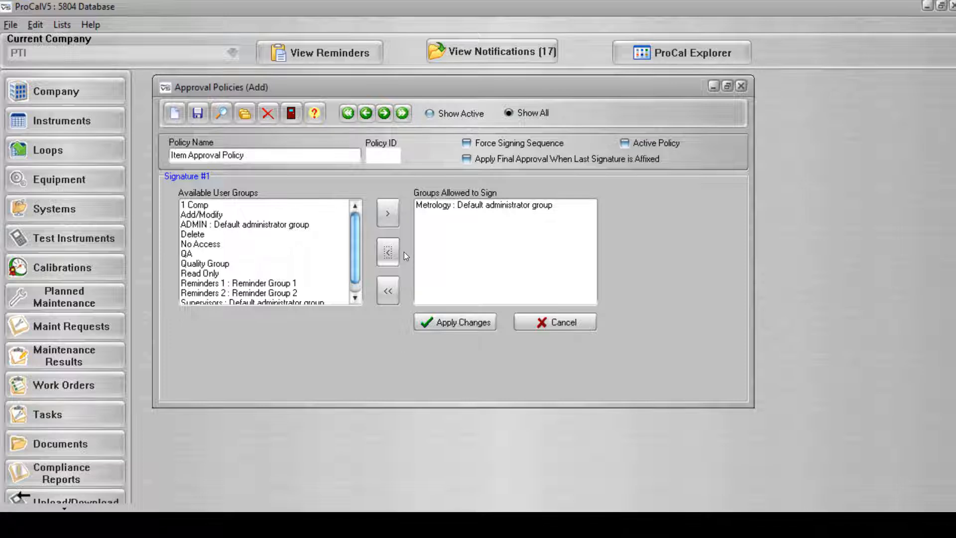
Step: Apply the Signature #1 group changes and add a second signature, "Signature #2", with Quality Group allowed to sign
{"action": "left_click", "coordinate": [441, 324]}
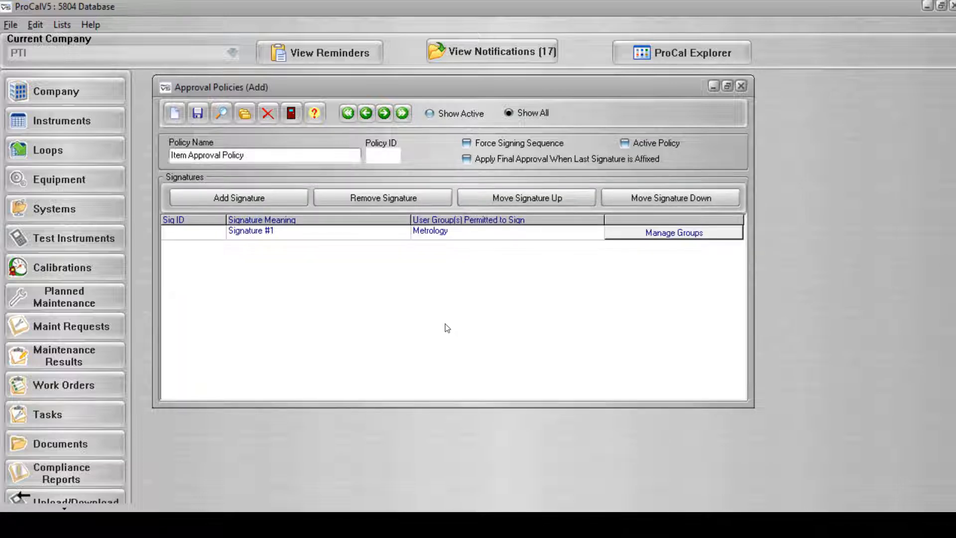
{"action": "left_click", "coordinate": [225, 199]}
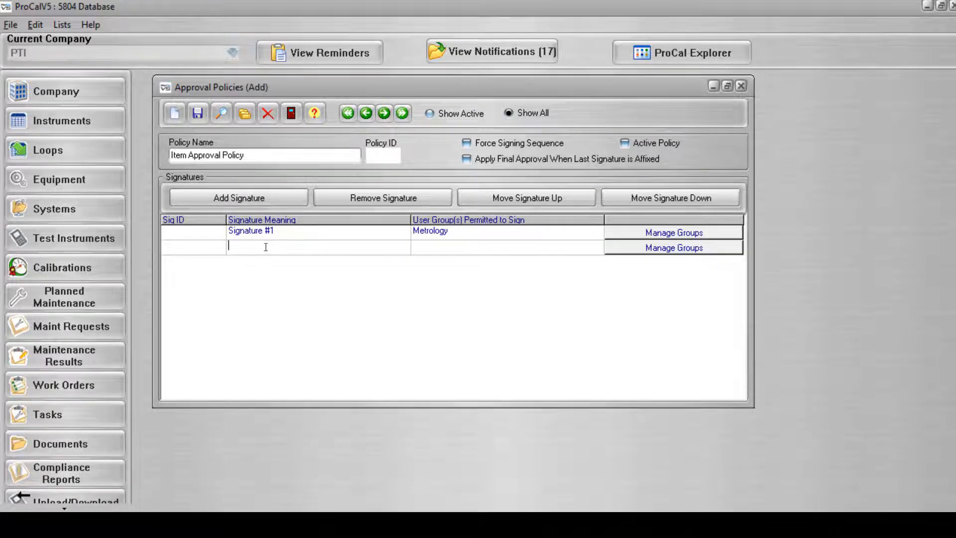
{"action": "type", "text": "Signature #2"}
{"action": "left_click", "coordinate": [647, 248]}
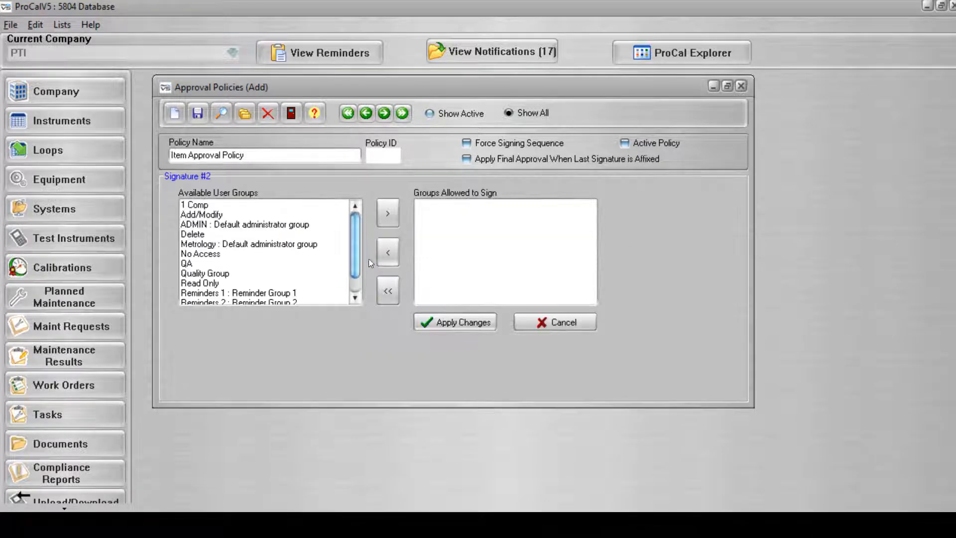
{"action": "left_click", "coordinate": [215, 273]}
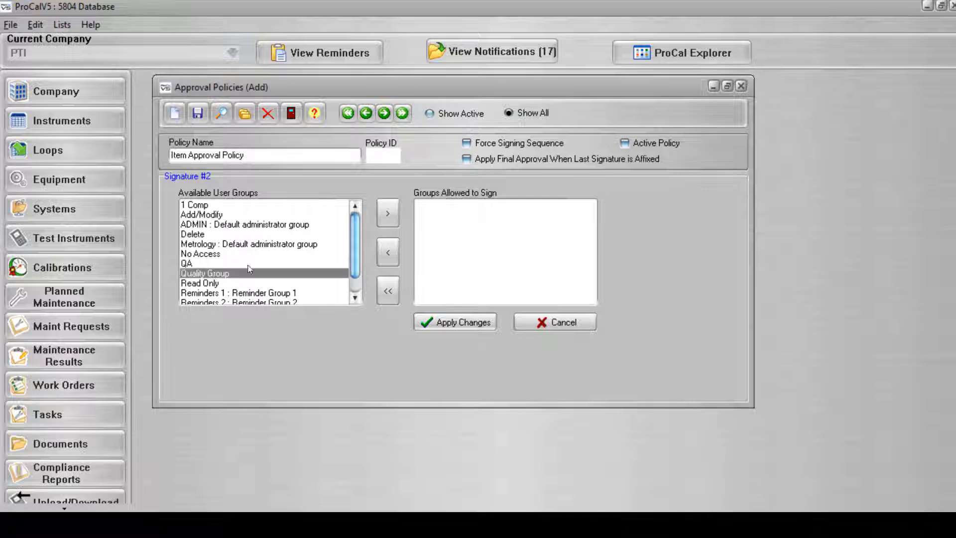
{"action": "left_click", "coordinate": [388, 211]}
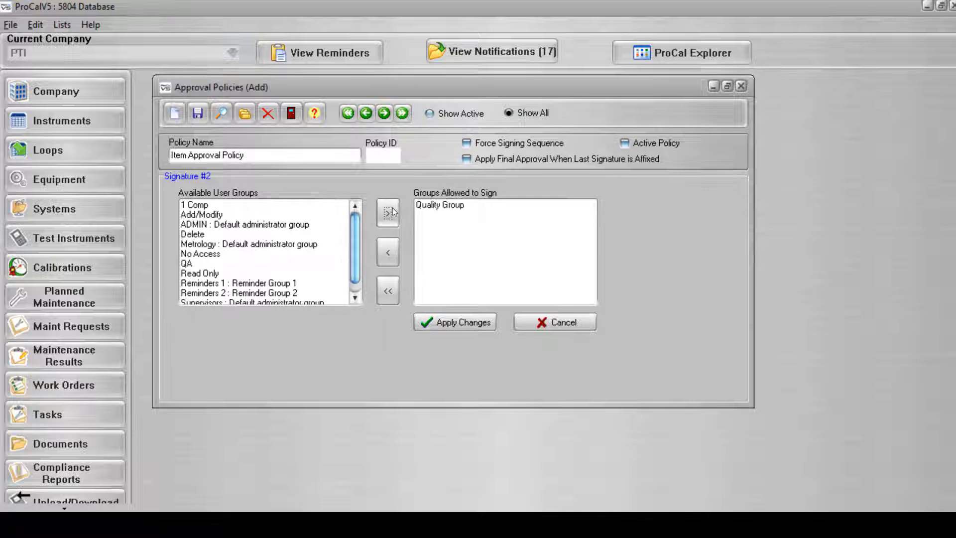
{"action": "left_click", "coordinate": [474, 324]}
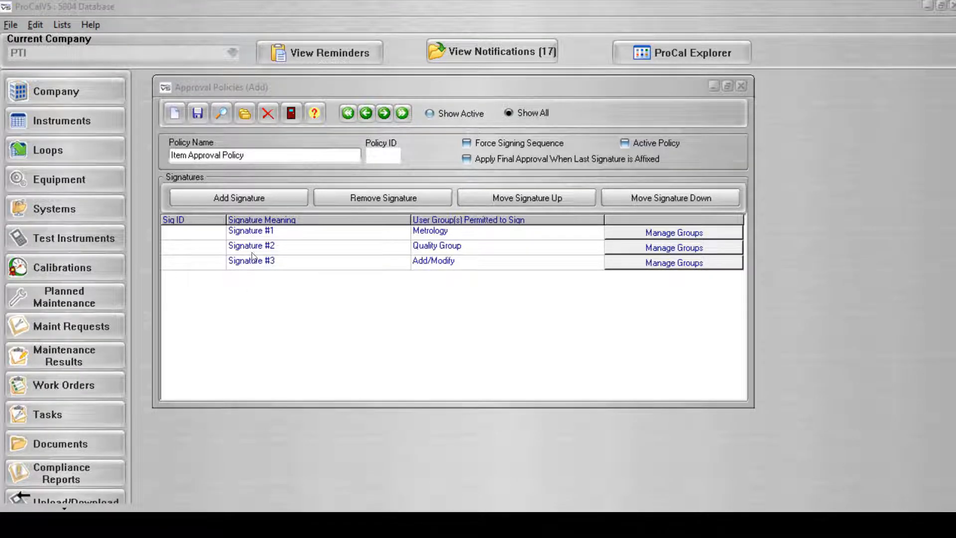
Step: Reorder the signatures by moving Signature #2 up, Signature #3 to first place, and Signature #2 down to last
{"action": "left_click", "coordinate": [252, 246]}
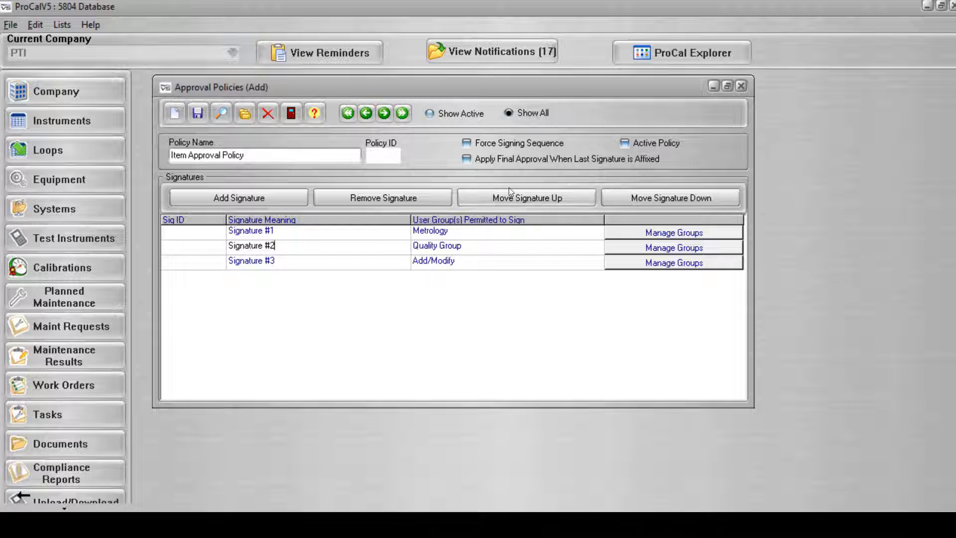
{"action": "left_click", "coordinate": [518, 198]}
{"action": "left_click", "coordinate": [384, 260]}
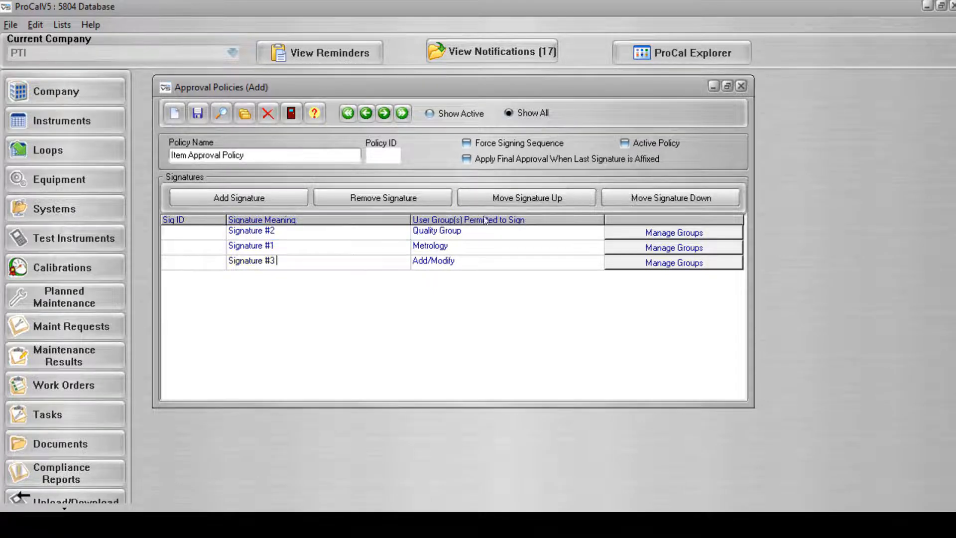
{"action": "left_click", "coordinate": [531, 197]}
{"action": "left_click", "coordinate": [531, 198]}
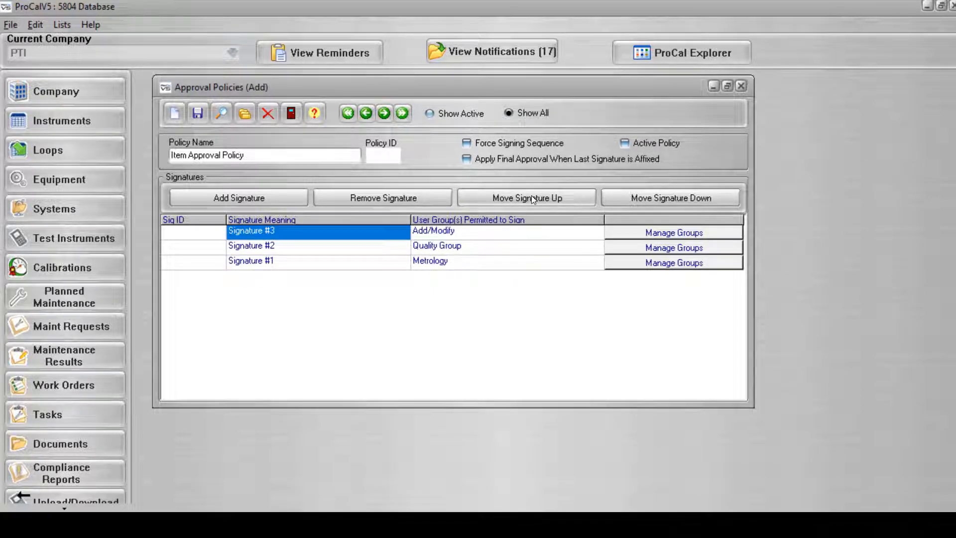
{"action": "left_click", "coordinate": [371, 246]}
{"action": "left_click", "coordinate": [622, 199]}
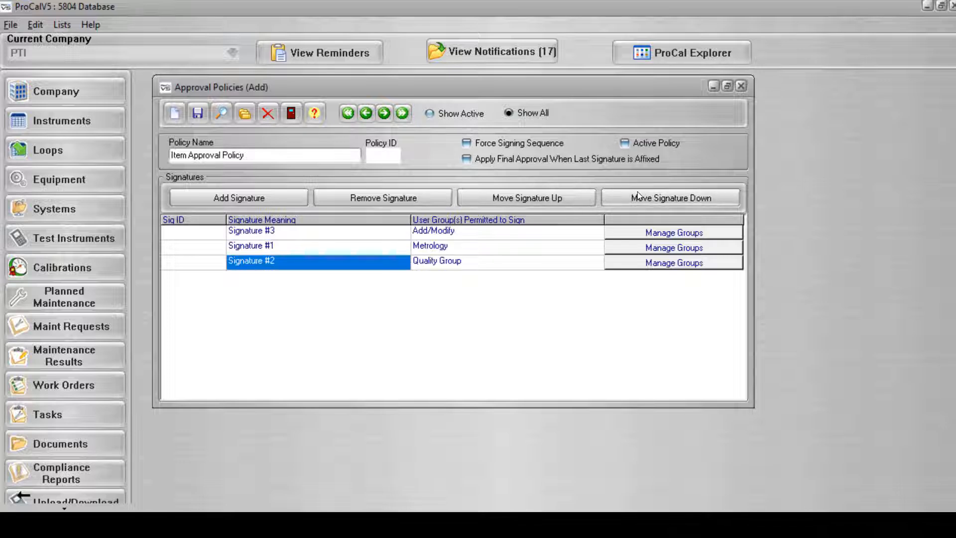
Step: Remove Signature #3 from the Item Approval Policy
{"action": "left_click", "coordinate": [347, 232]}
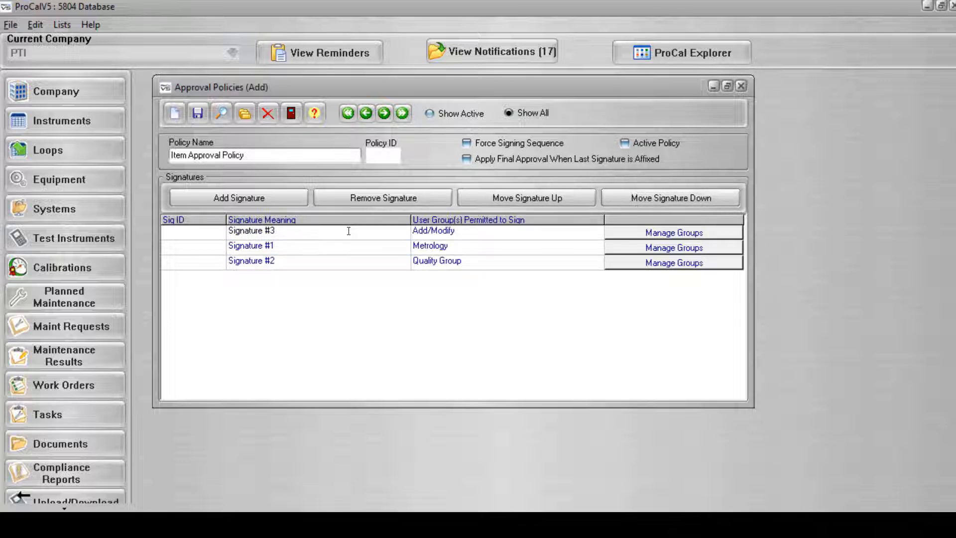
{"action": "left_click", "coordinate": [383, 198]}
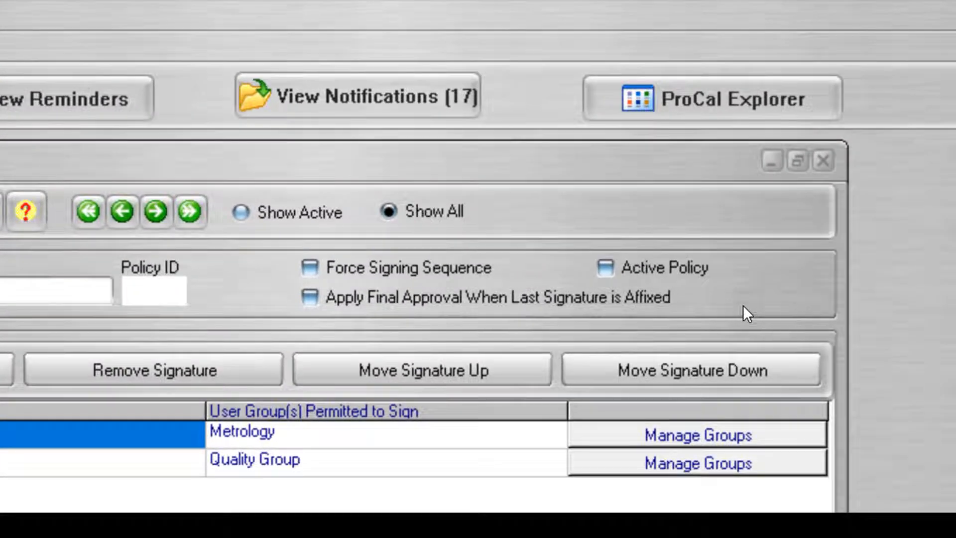
Step: Enable Active Policy and Apply Final Approval When Last Signature is Affixed, and toggle Force Signing Sequence on and off
{"action": "left_click", "coordinate": [607, 267]}
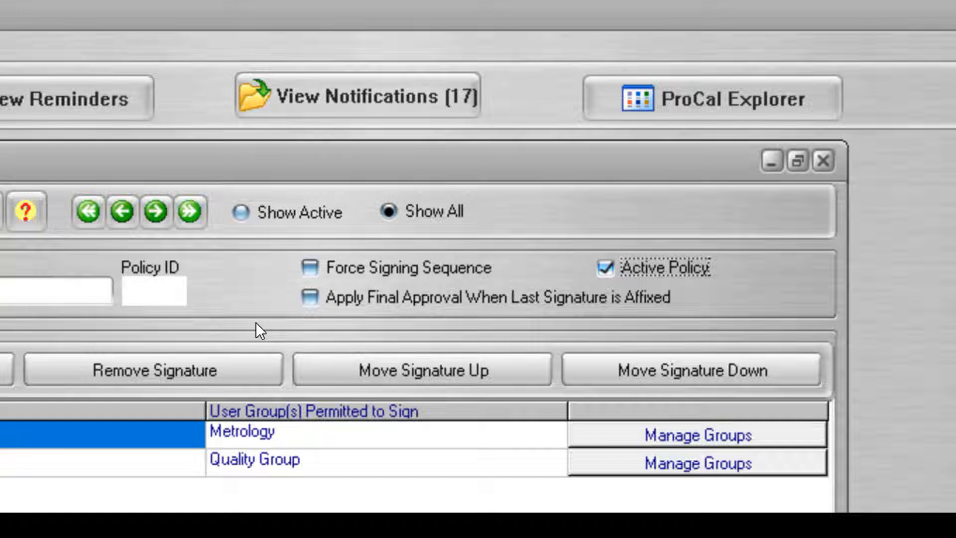
{"action": "left_click", "coordinate": [314, 269]}
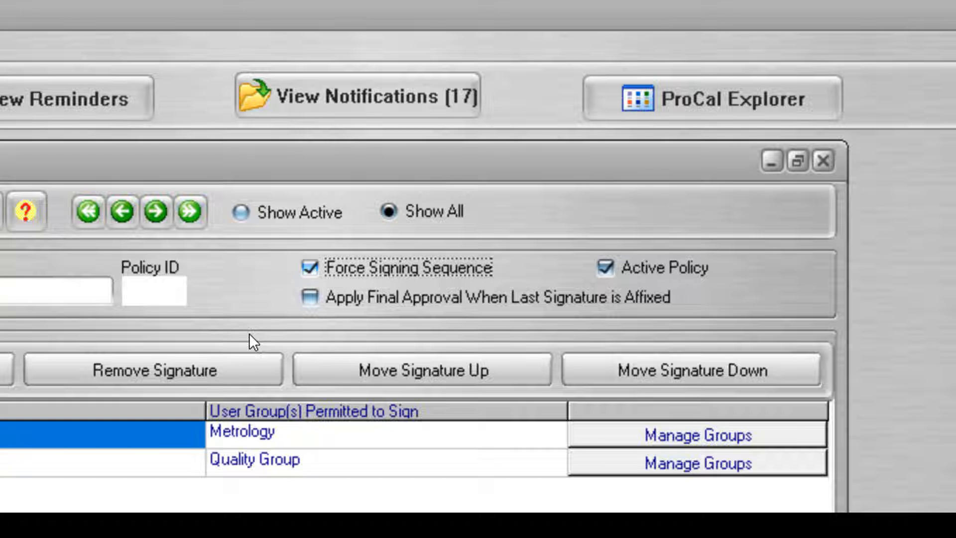
{"action": "left_click", "coordinate": [311, 269]}
{"action": "left_click", "coordinate": [309, 298]}
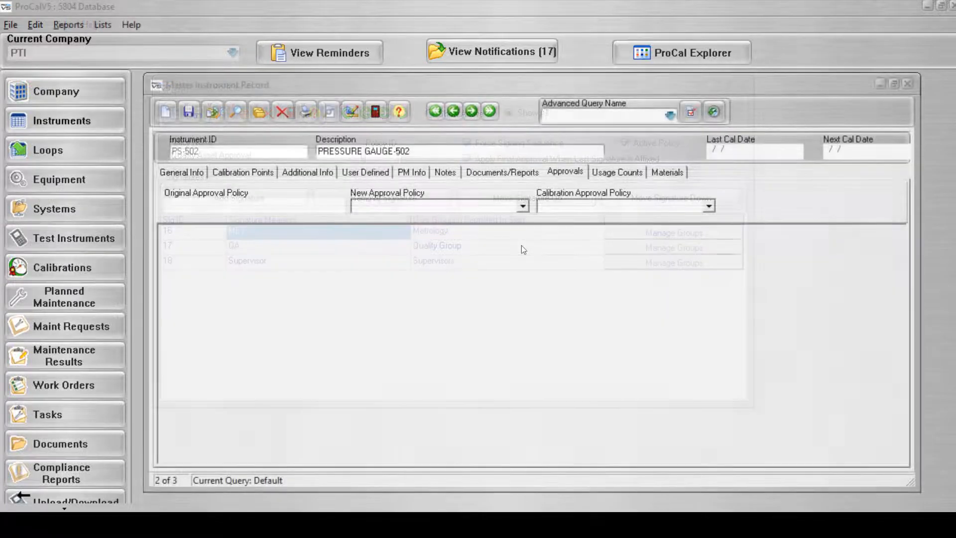
Step: Assign Quality Asset Approval as the new approval policy of instrument PS-502, mark the originator's changes complete and save the record
{"action": "left_click", "coordinate": [522, 206]}
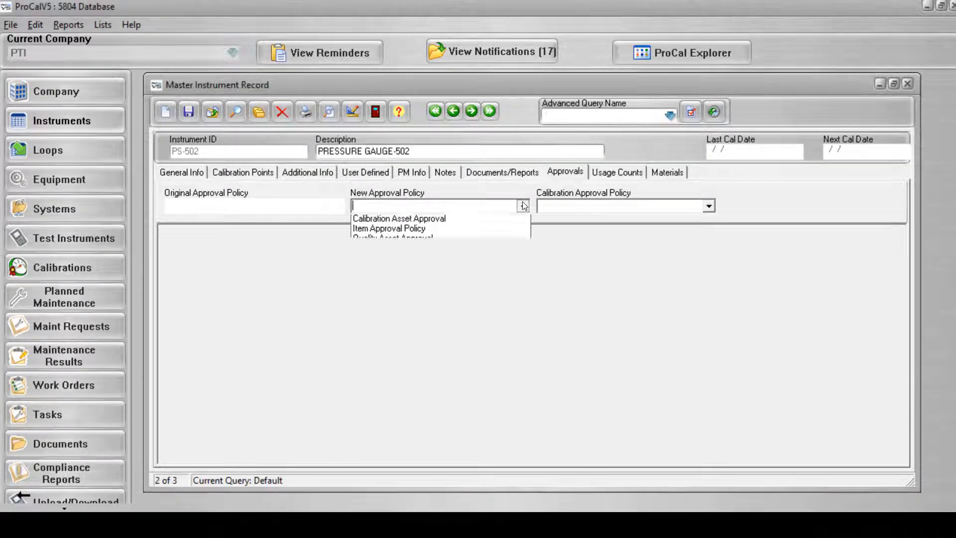
{"action": "left_click", "coordinate": [422, 240]}
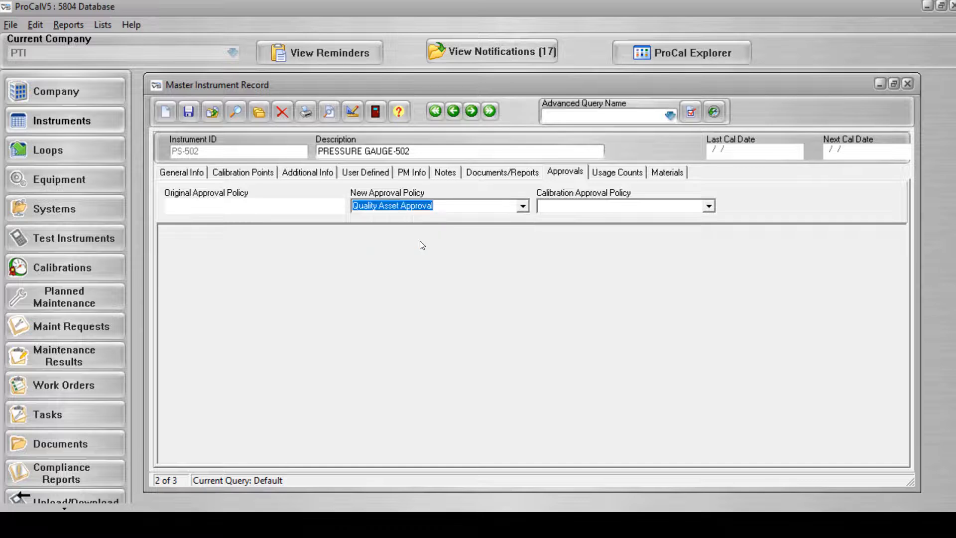
{"action": "key", "text": "Tab"}
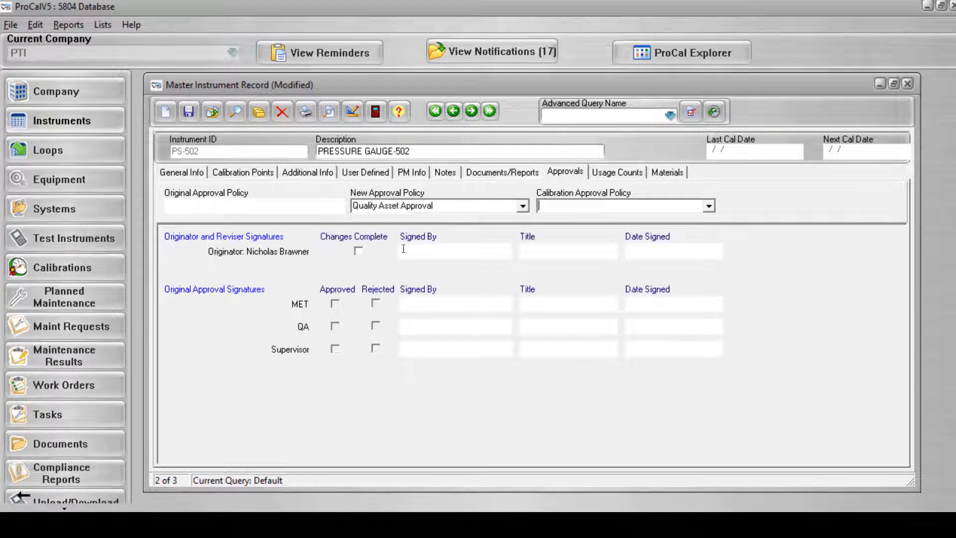
{"action": "left_click", "coordinate": [358, 250]}
{"action": "left_click", "coordinate": [189, 111]}
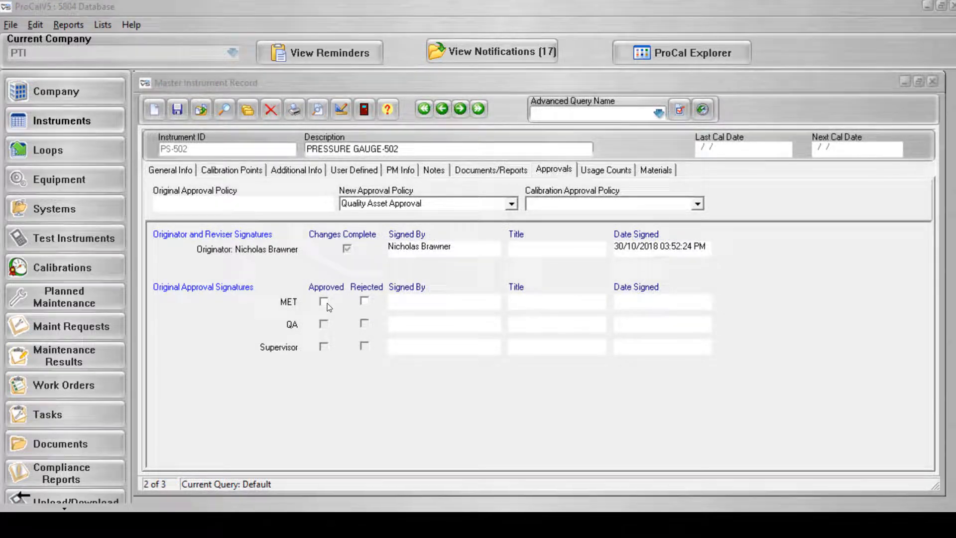
Step: Approve the MET, QA and Supervisor signatures of PS-502, saving the record after each, and view its general information
{"action": "left_click", "coordinate": [324, 302]}
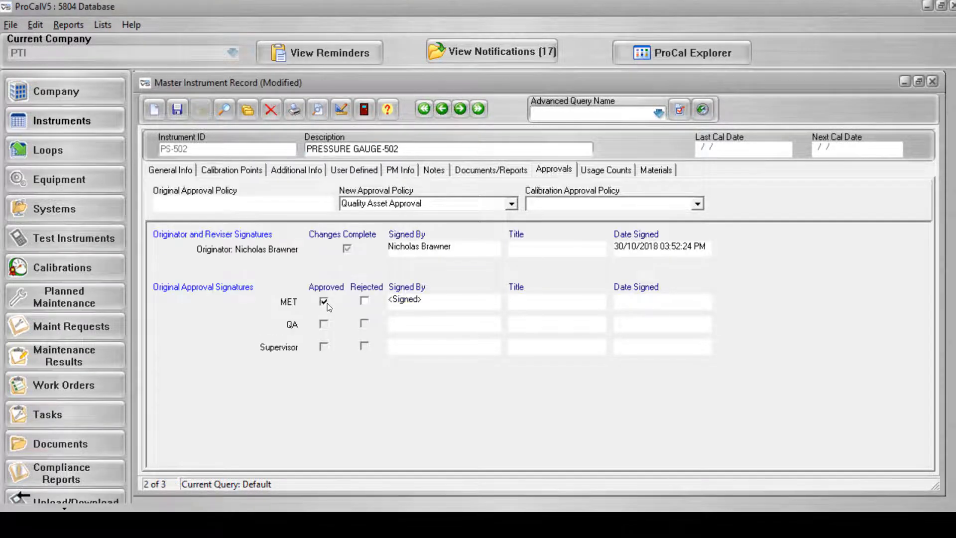
{"action": "left_click", "coordinate": [180, 110]}
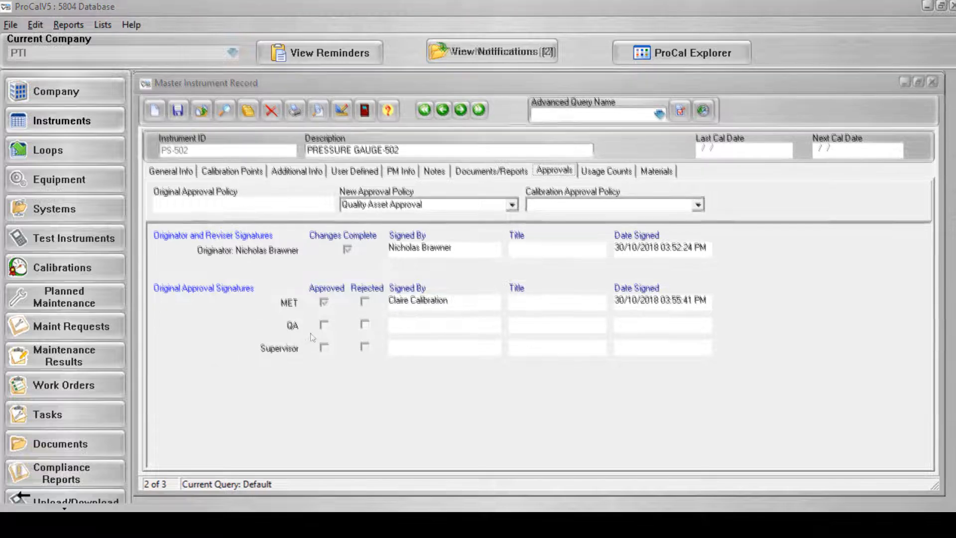
{"action": "left_click", "coordinate": [325, 324]}
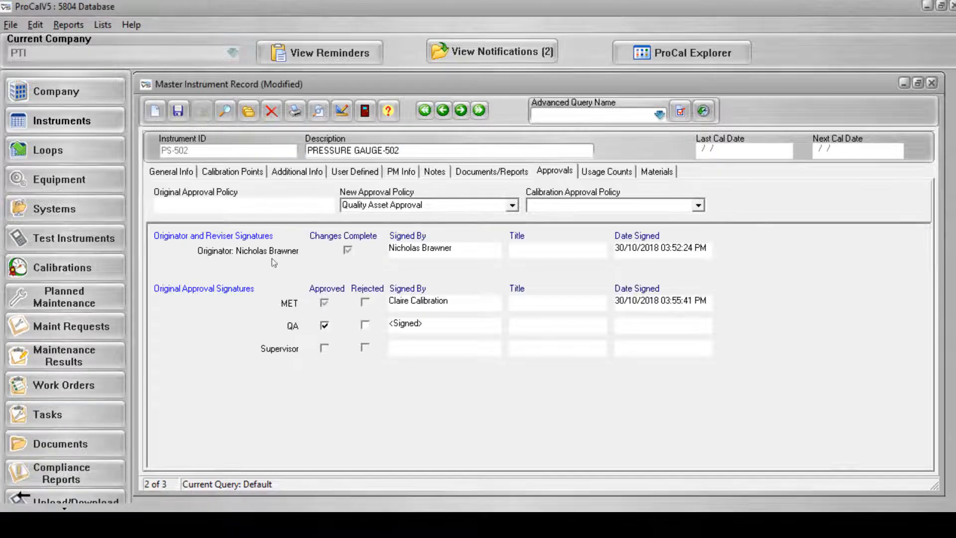
{"action": "left_click", "coordinate": [180, 111]}
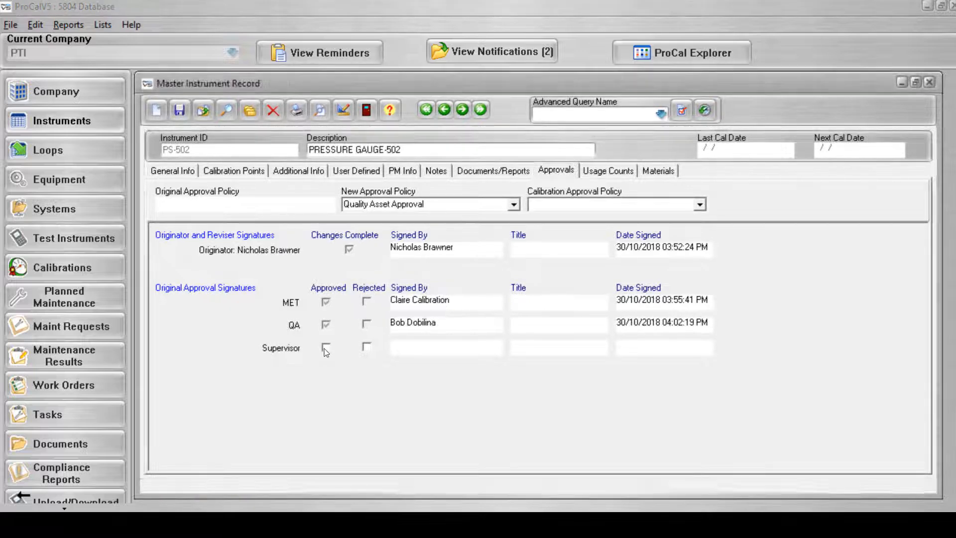
{"action": "left_click", "coordinate": [324, 347]}
{"action": "left_click", "coordinate": [182, 109]}
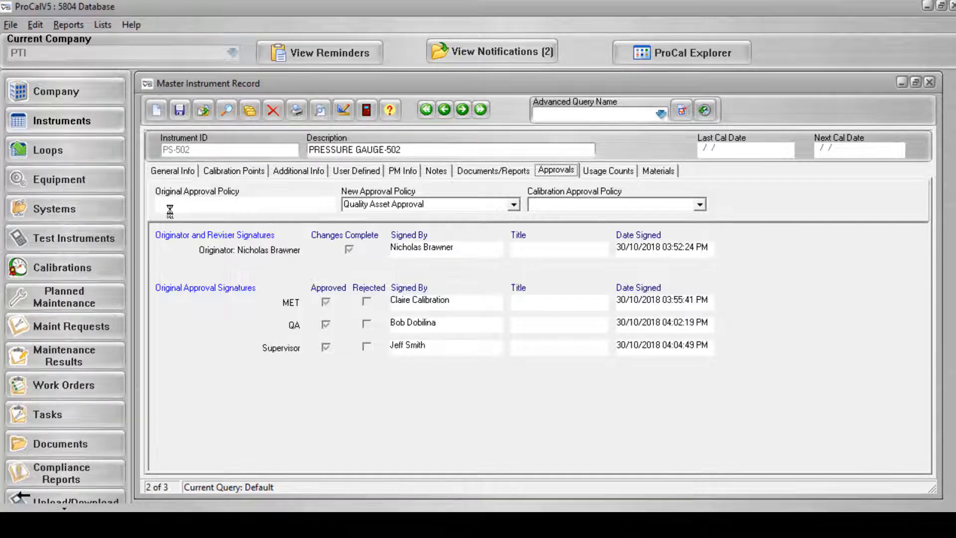
{"action": "left_click", "coordinate": [173, 171]}
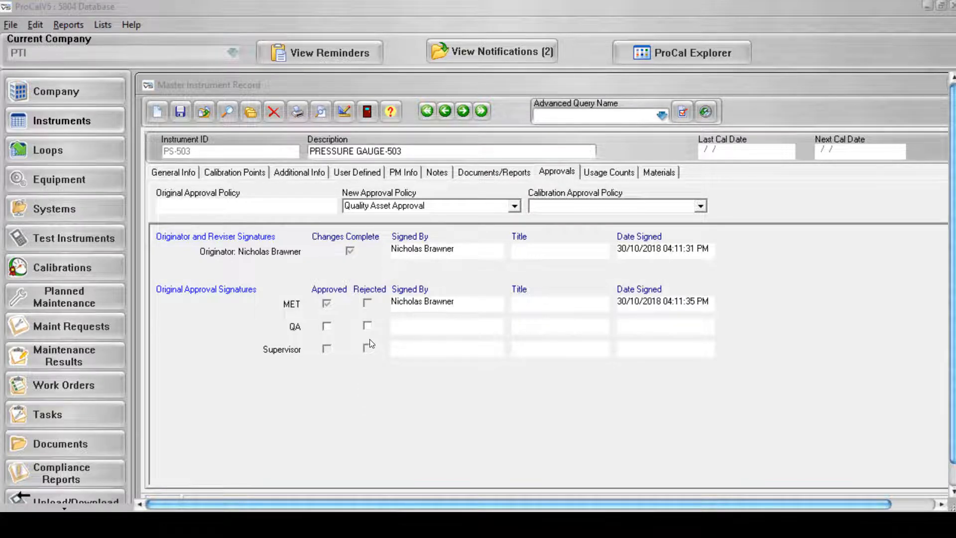
Step: Reject the QA signature of instrument PS-503 and save the record with the rejection note "serial number was wrong"
{"action": "left_click", "coordinate": [368, 326]}
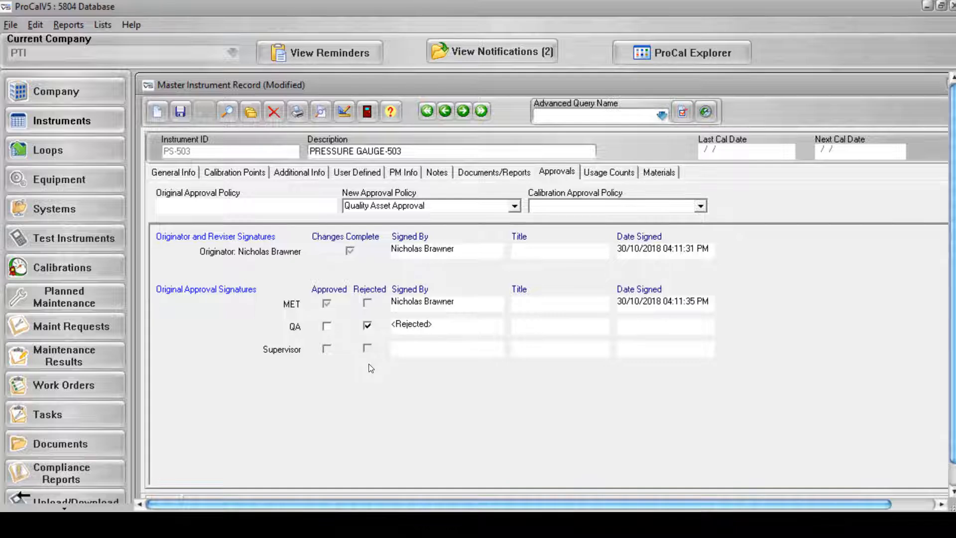
{"action": "left_click", "coordinate": [180, 109]}
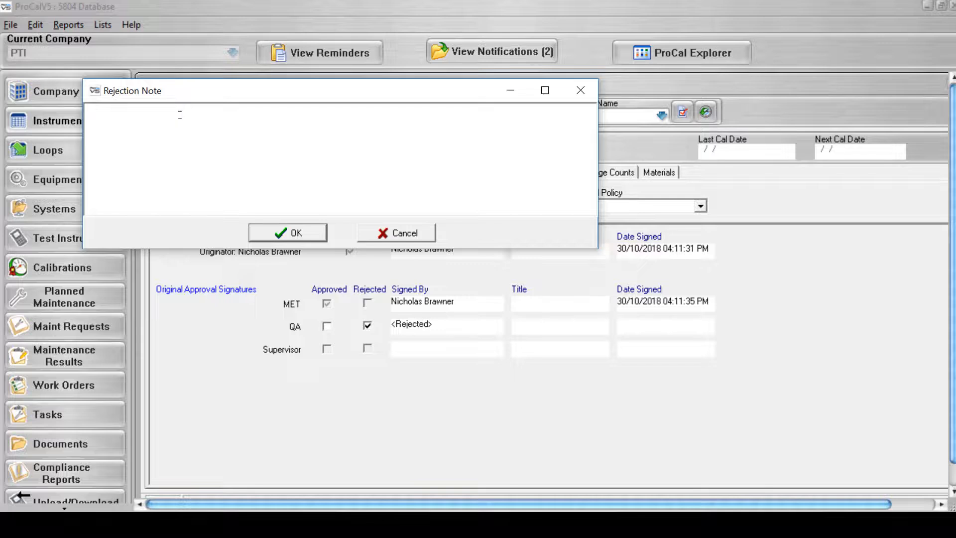
{"action": "type", "text": "serial number was wrong"}
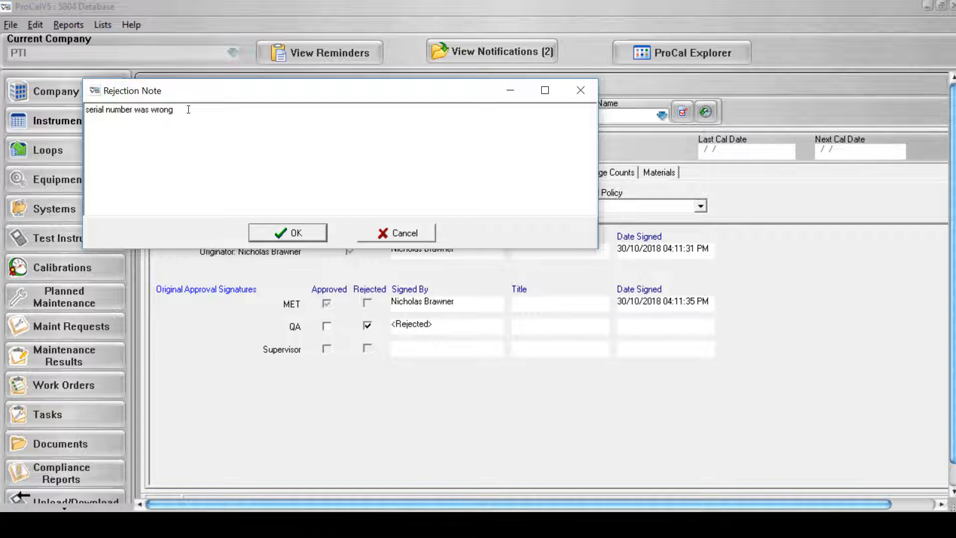
{"action": "left_click", "coordinate": [280, 231]}
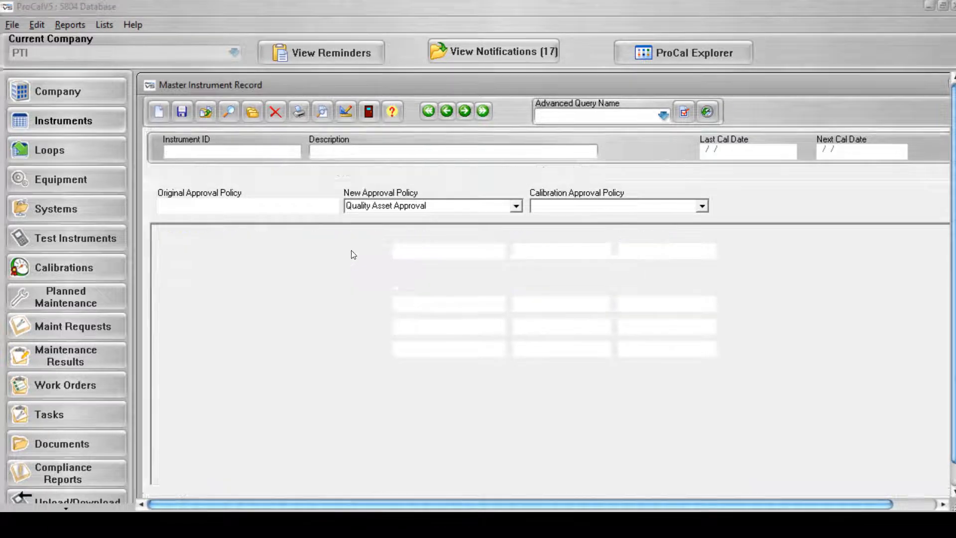
Step: Mark the changes of the originator and Reviser 1 complete on PS-503, saving the record after each
{"action": "left_click", "coordinate": [352, 251]}
{"action": "left_click", "coordinate": [182, 113]}
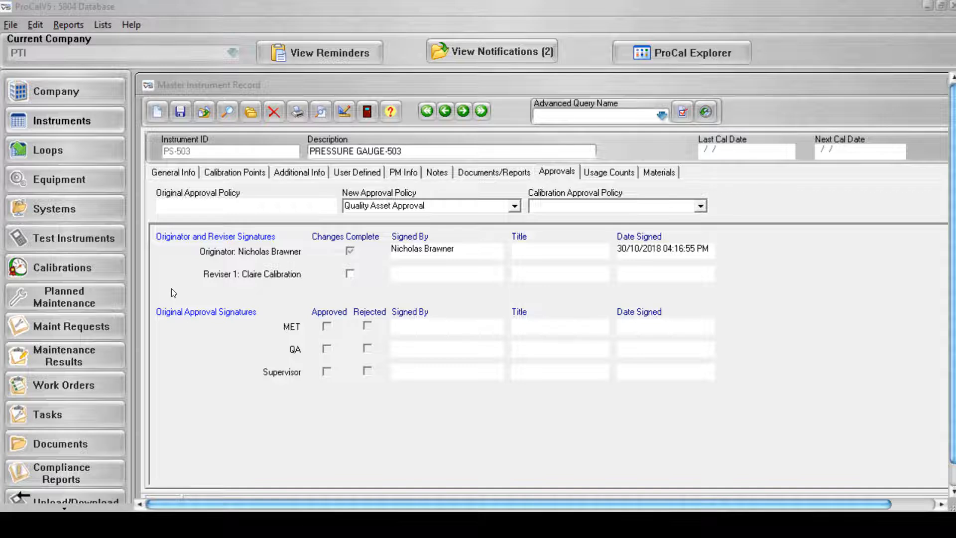
{"action": "left_click", "coordinate": [350, 274]}
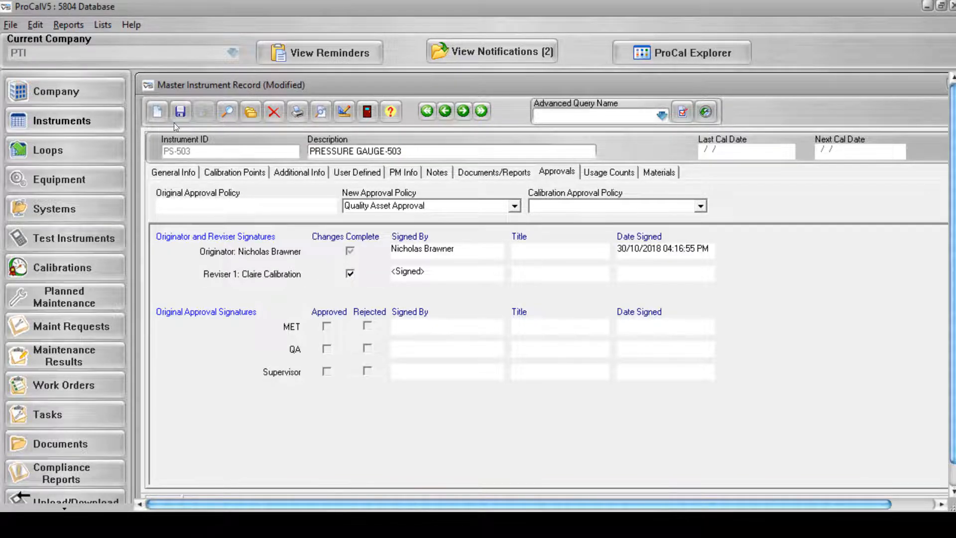
{"action": "left_click", "coordinate": [181, 111]}
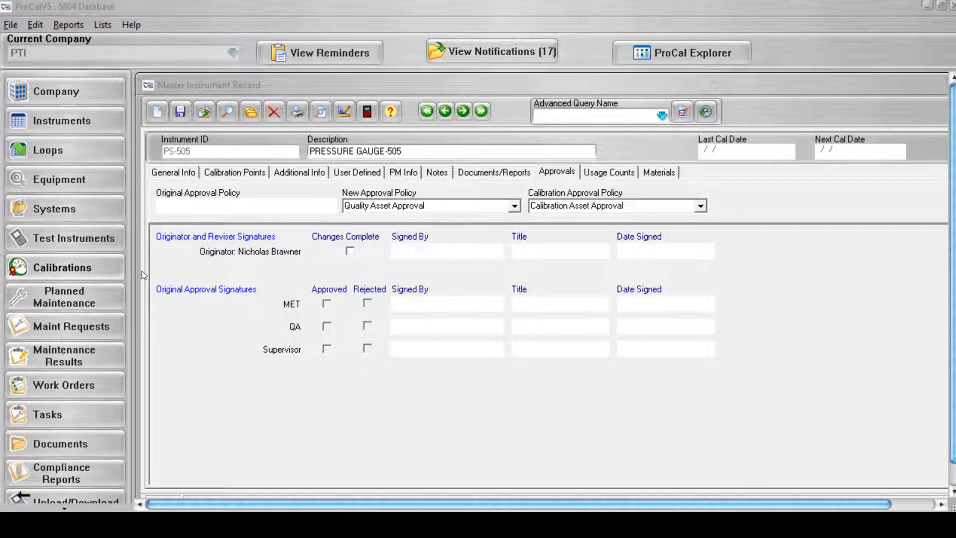
Step: Open the calibration record of instrument PS-505 and set its test results to Pass
{"action": "left_click", "coordinate": [108, 261]}
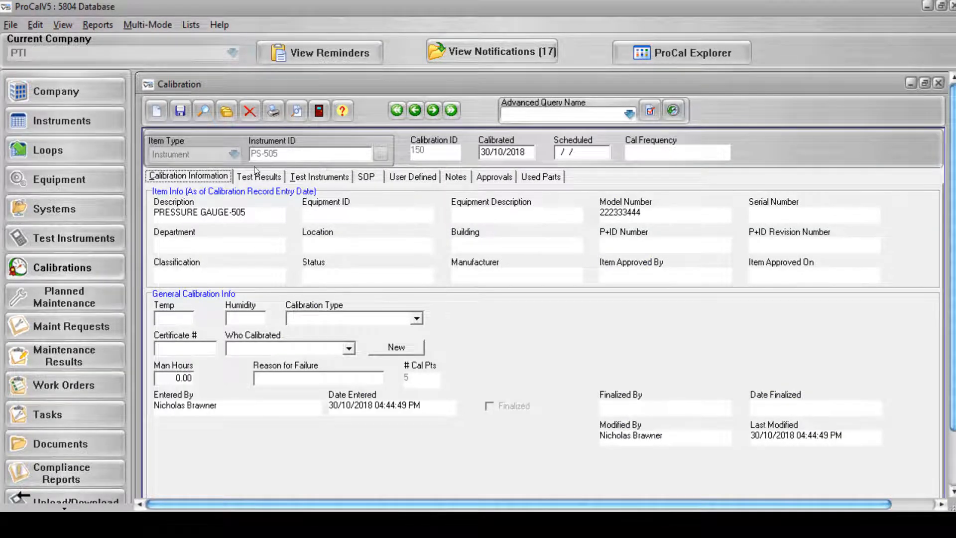
{"action": "left_click", "coordinate": [260, 177]}
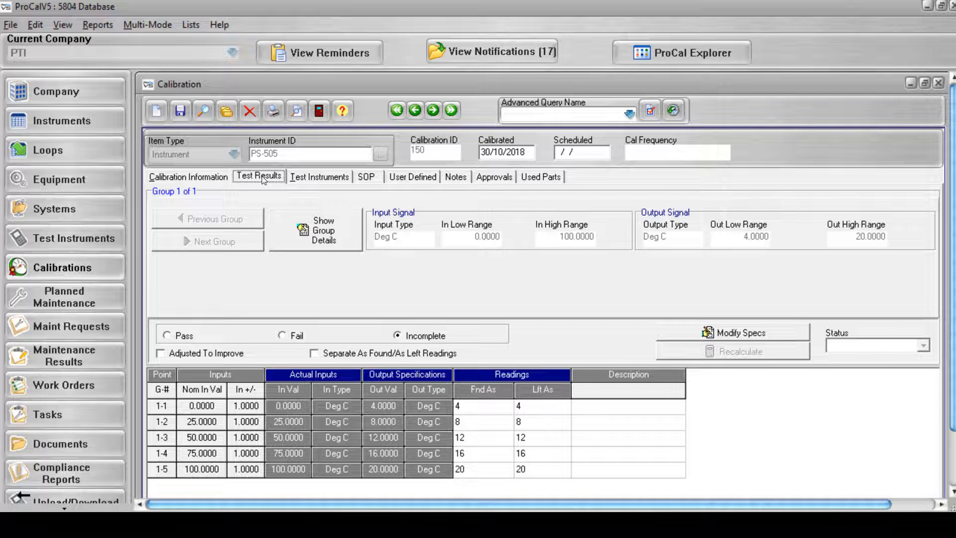
{"action": "left_click", "coordinate": [167, 336]}
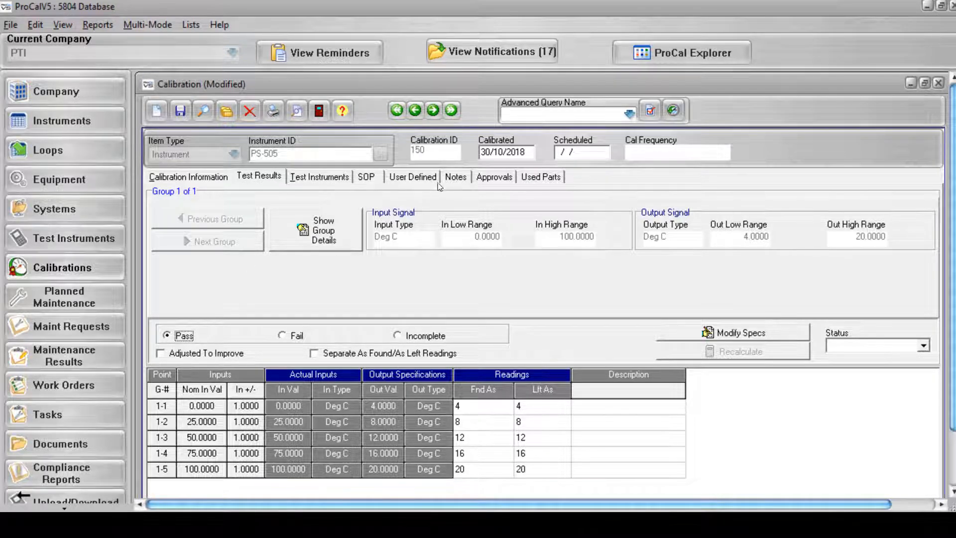
Step: Mark the originator's changes complete in the approvals of the PS-505 calibration and save the record
{"action": "left_click", "coordinate": [510, 182]}
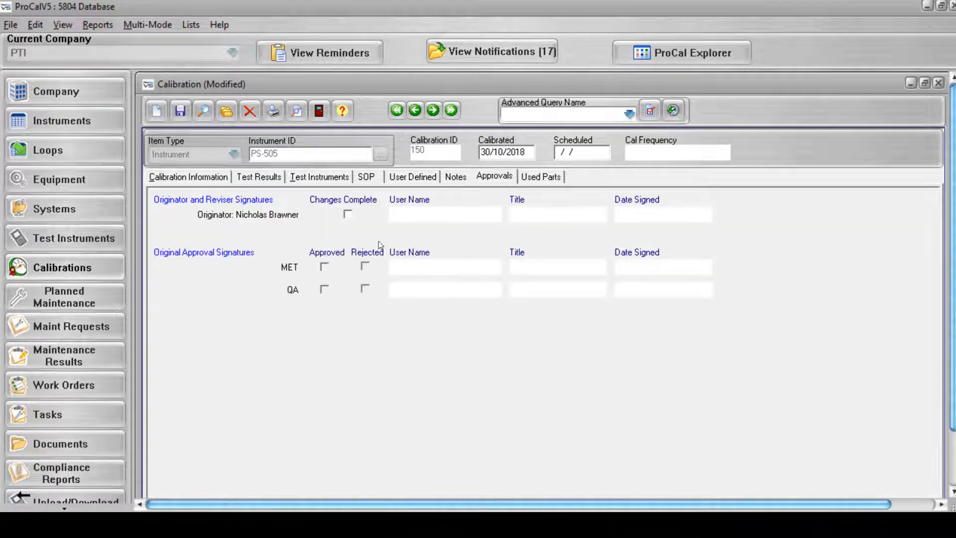
{"action": "left_click", "coordinate": [347, 214]}
{"action": "left_click", "coordinate": [183, 112]}
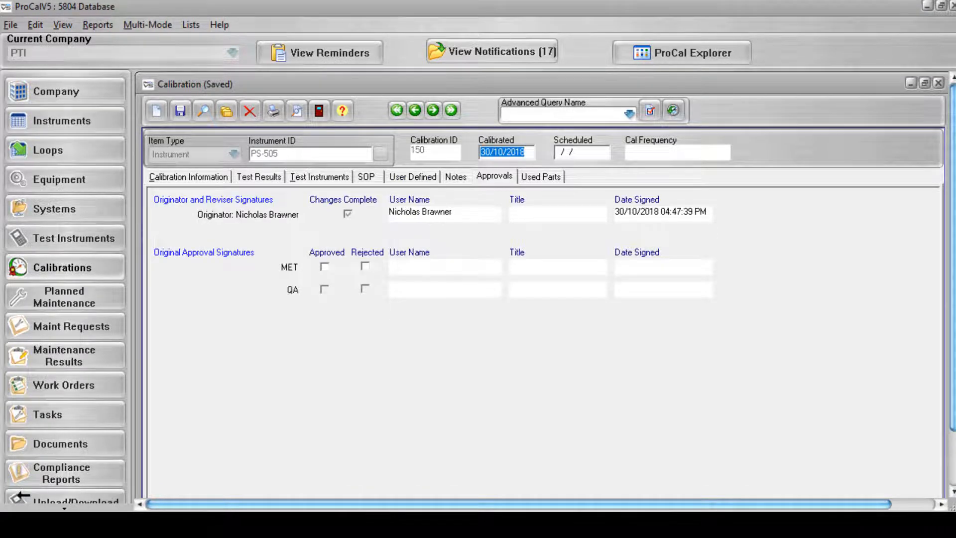
Step: Approve the MET and QA signatures of the PS-505 calibration, saving after each, and view its calibration information
{"action": "left_click", "coordinate": [325, 267]}
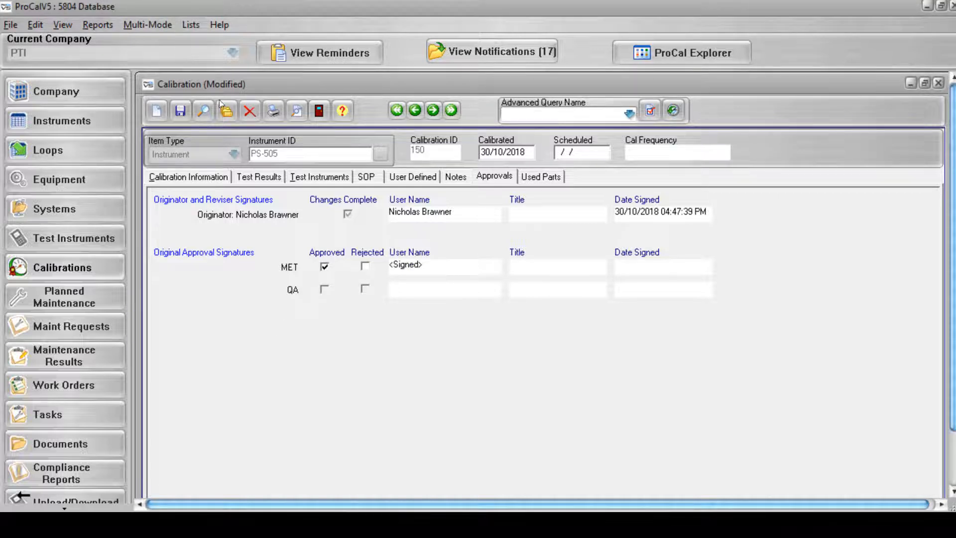
{"action": "left_click", "coordinate": [181, 111]}
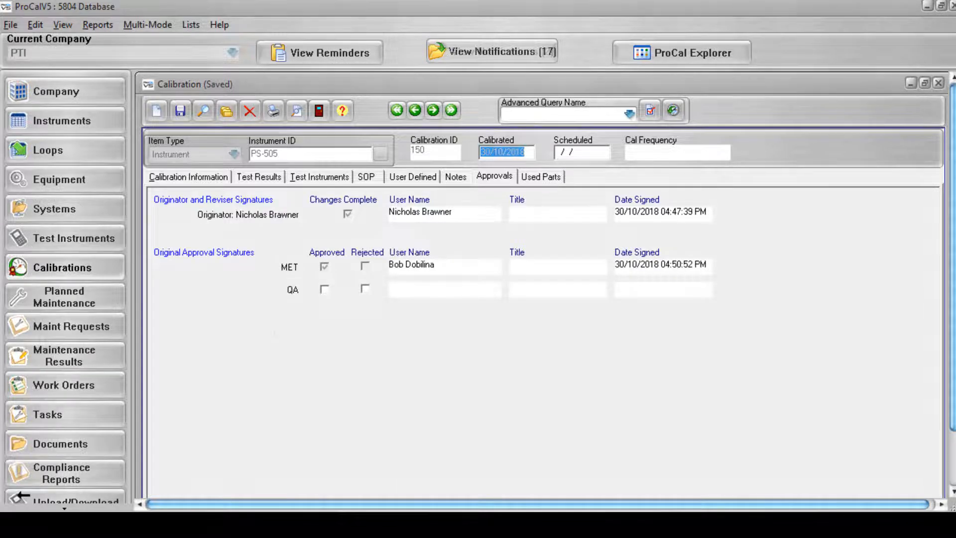
{"action": "left_click", "coordinate": [325, 290]}
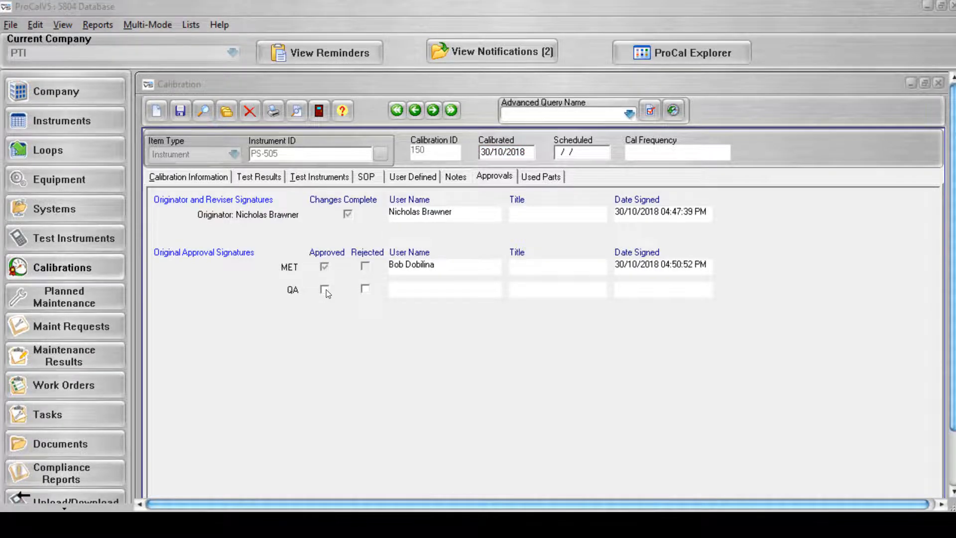
{"action": "left_click", "coordinate": [182, 112]}
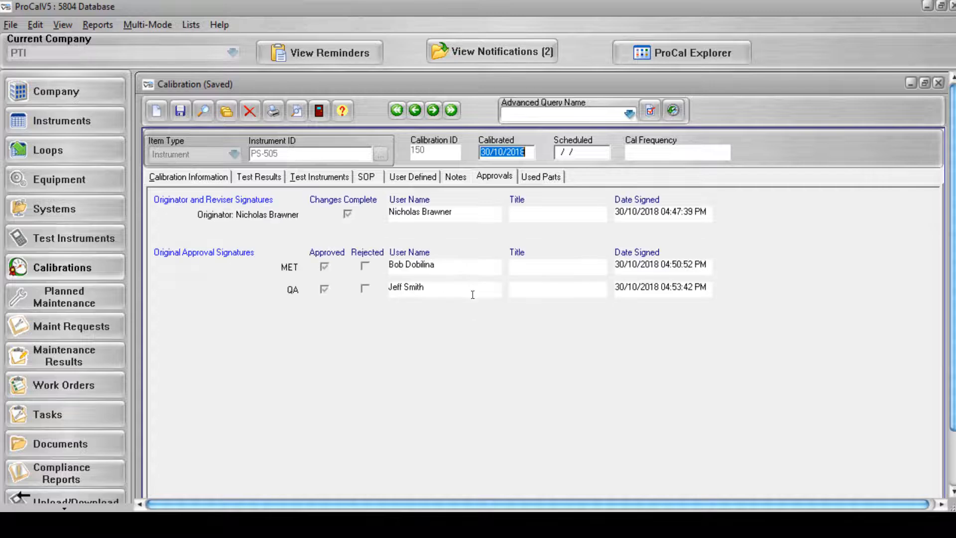
{"action": "left_click", "coordinate": [195, 177]}
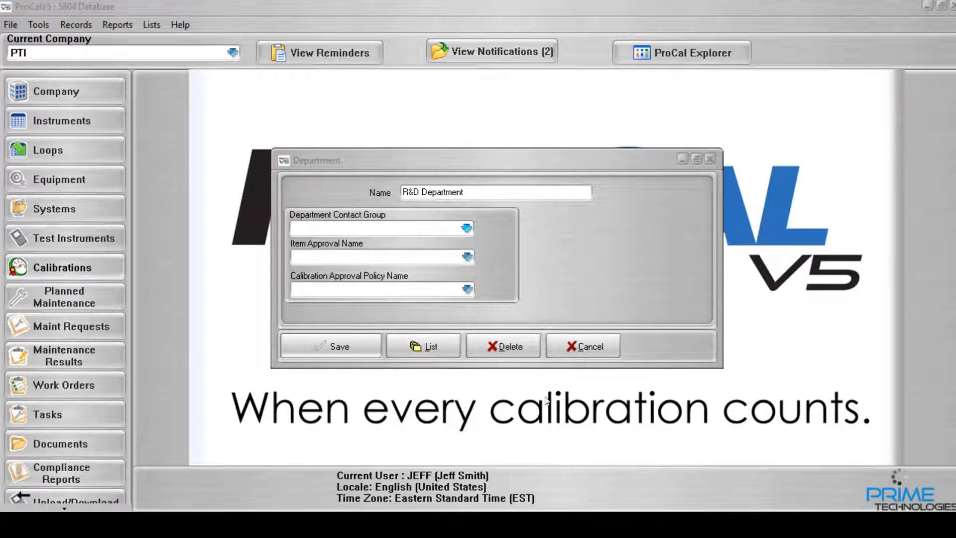
Step: Save the R&D Department with Quality Asset Approval for items and Calibration Asset Approval for calibrations, and view the approvals of instrument PS-506
{"action": "left_click", "coordinate": [466, 256]}
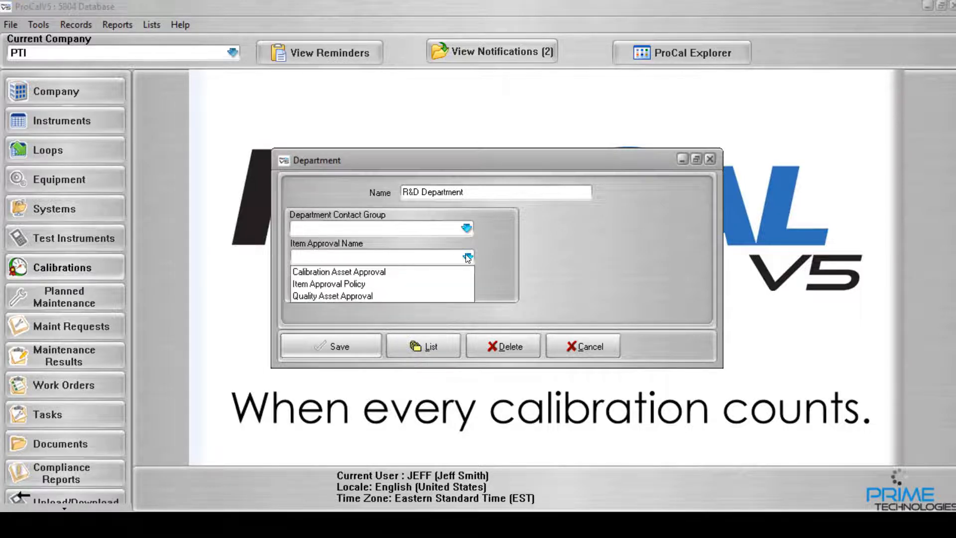
{"action": "left_click", "coordinate": [379, 296]}
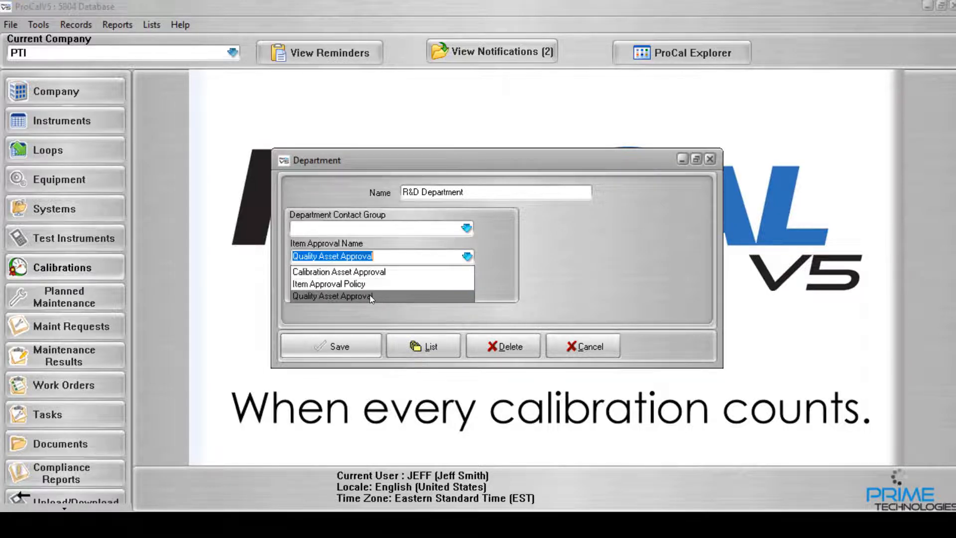
{"action": "left_click", "coordinate": [466, 290]}
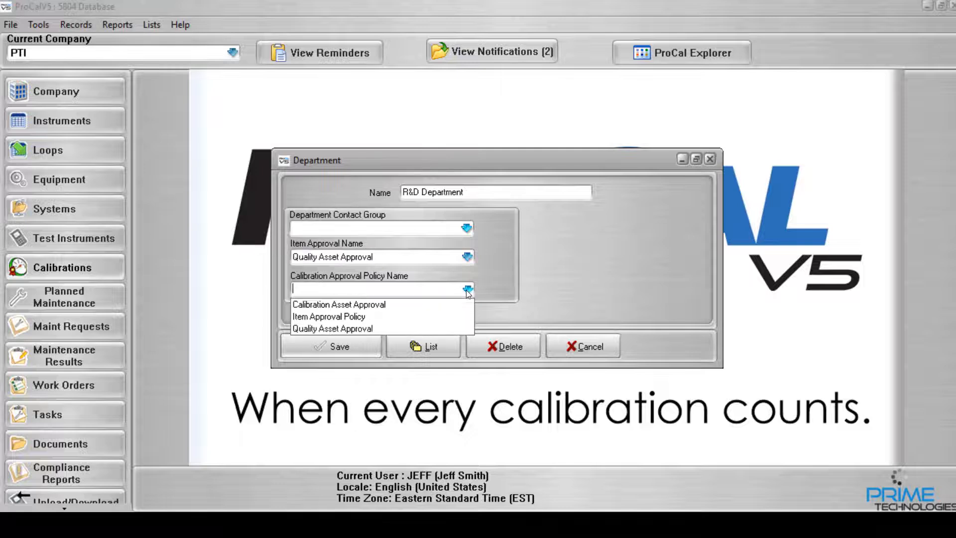
{"action": "left_click", "coordinate": [418, 305]}
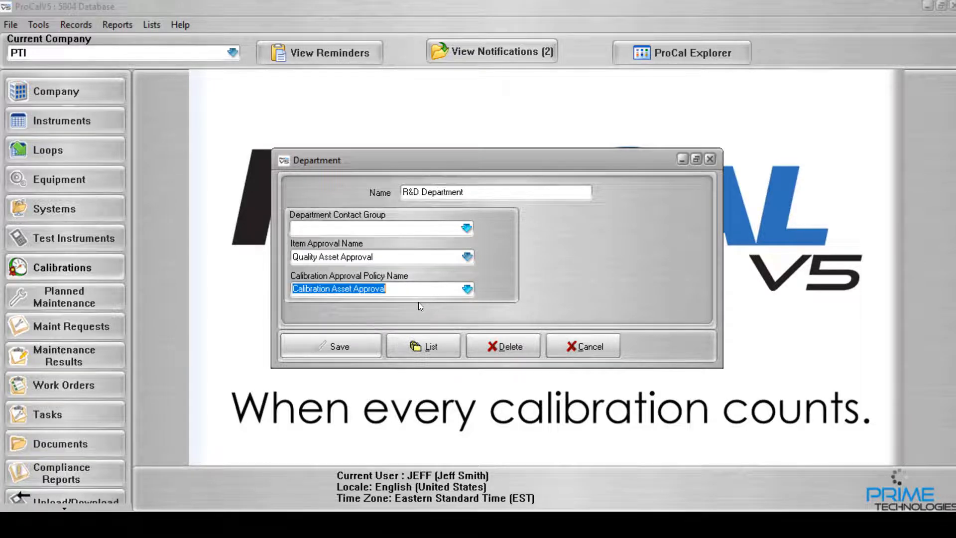
{"action": "left_click", "coordinate": [359, 342]}
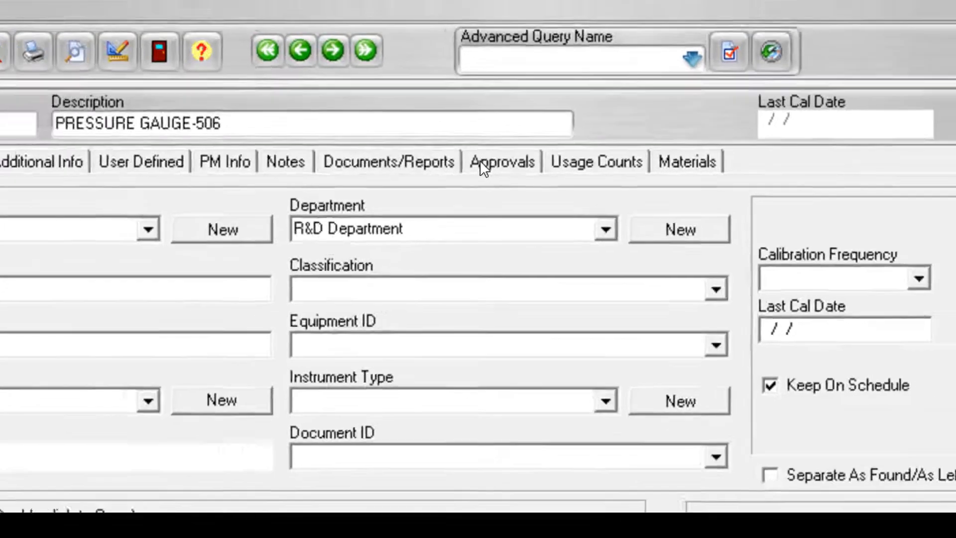
{"action": "left_click", "coordinate": [423, 156]}
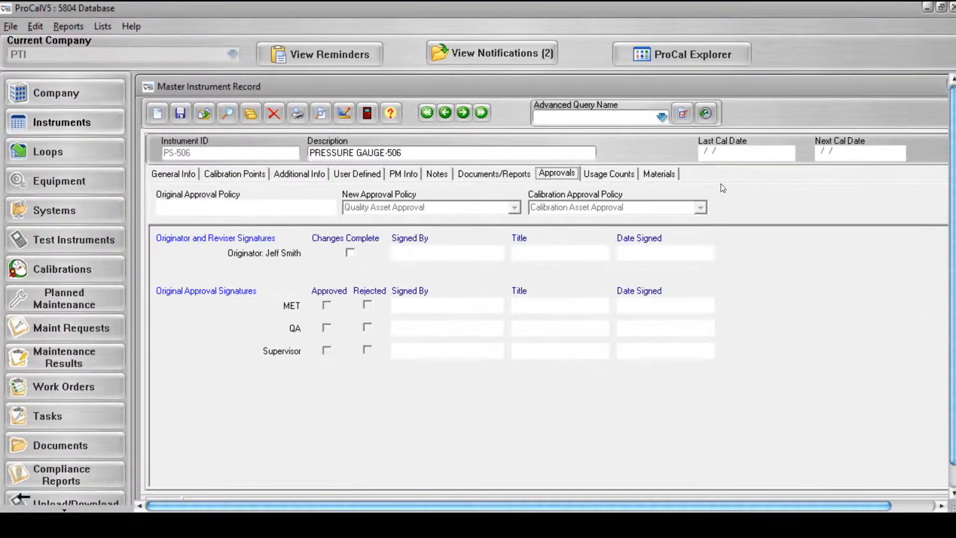